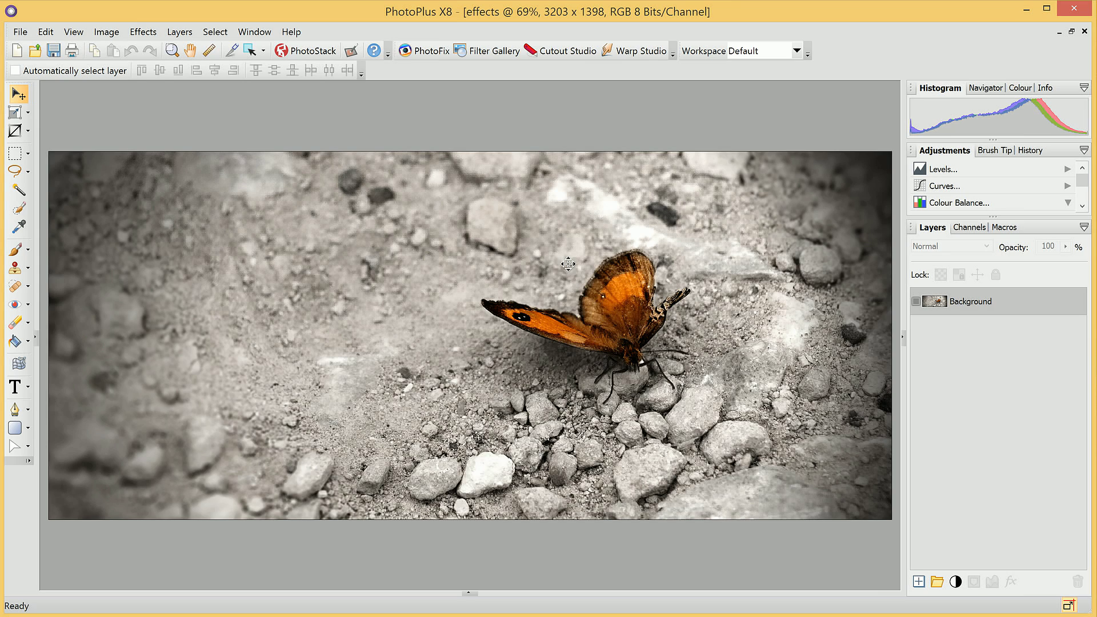
In Filter Gallery, add the Blur > Depth of Field filter and raise its radius to 24.5 pix.
left_click(489, 54)
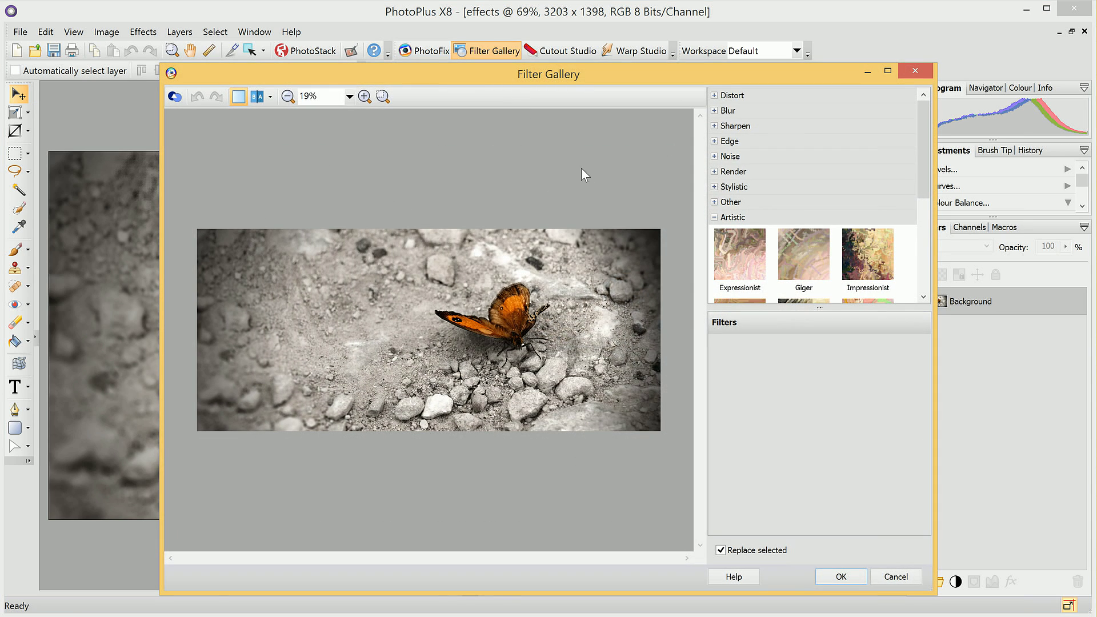
left_click(715, 109)
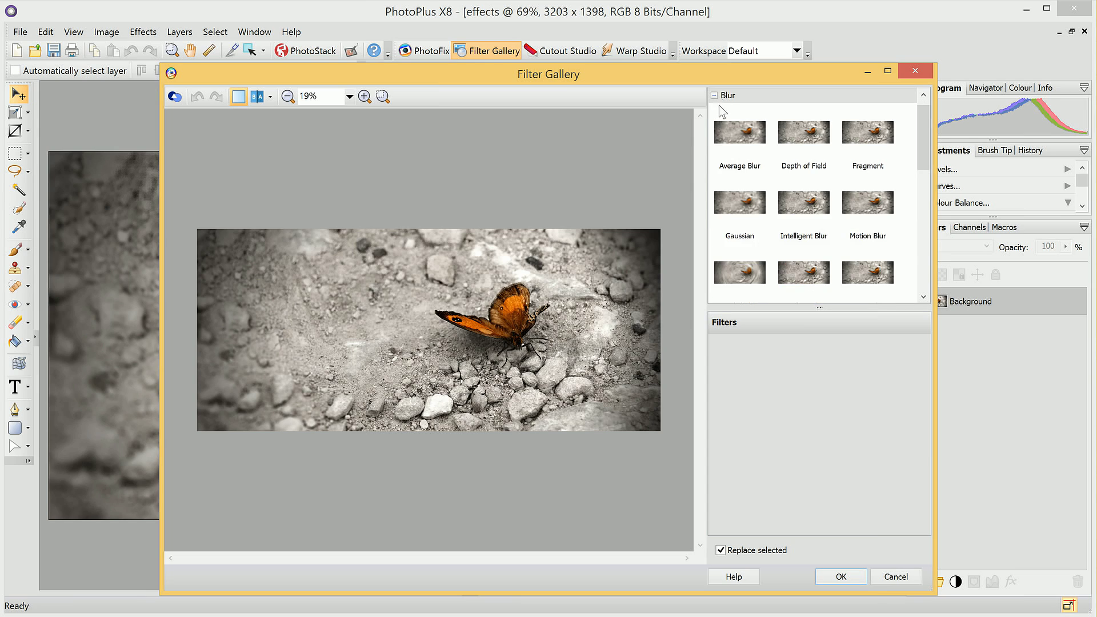
left_click(814, 152)
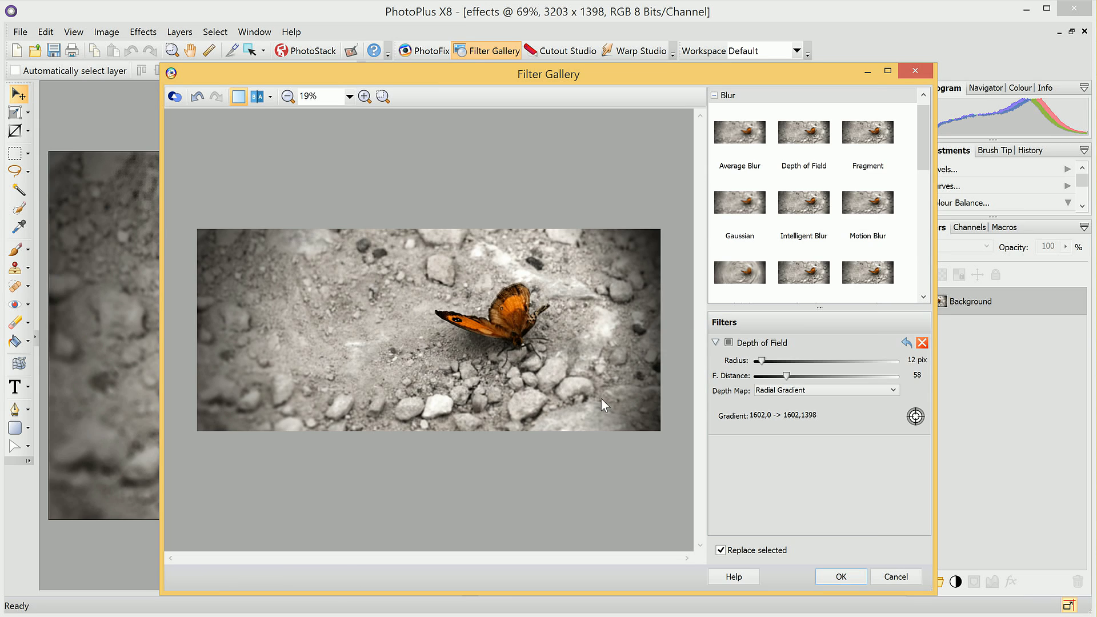
left_click_drag(762, 361, 789, 361)
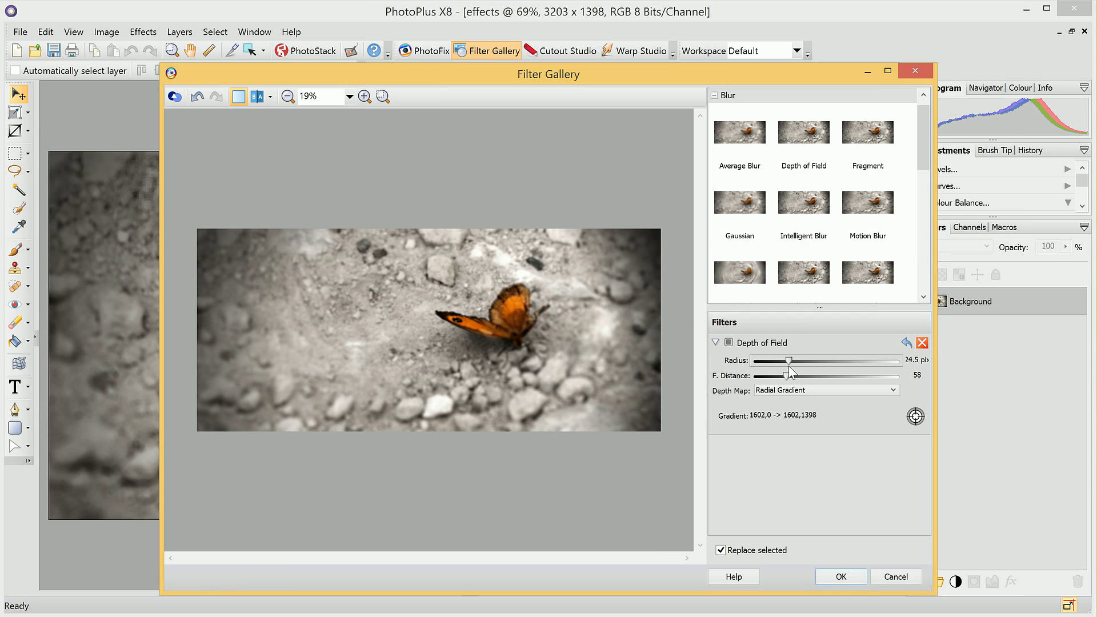
Switch the depth map to Linear Gradient and place the gradient's ends onto the butterfly.
left_click(791, 394)
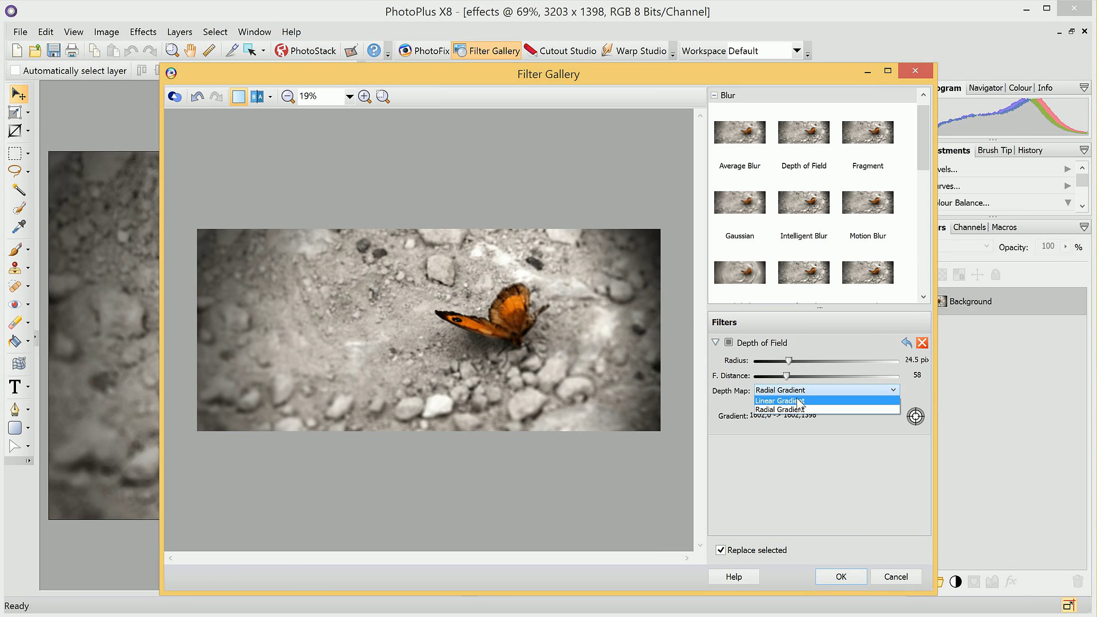
left_click(797, 402)
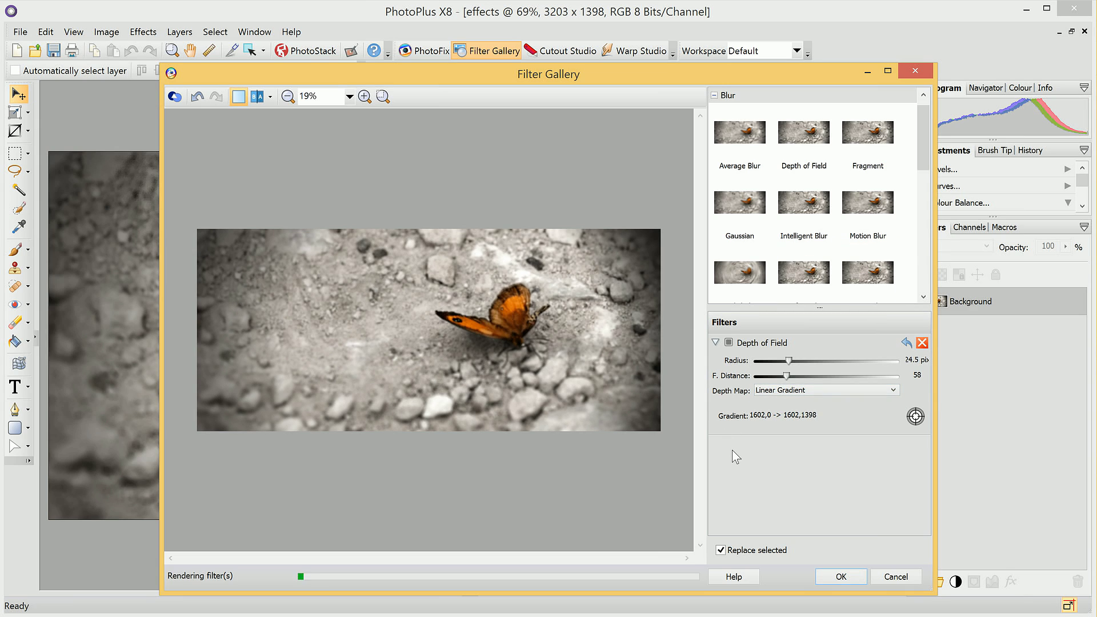
left_click(918, 419)
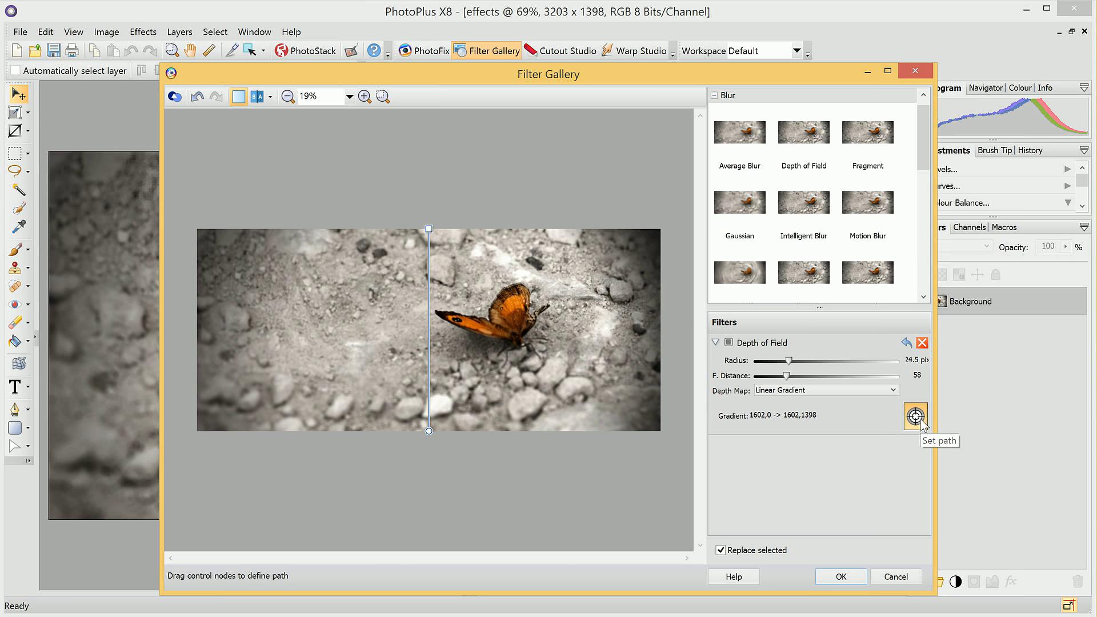
left_click_drag(429, 429, 431, 387)
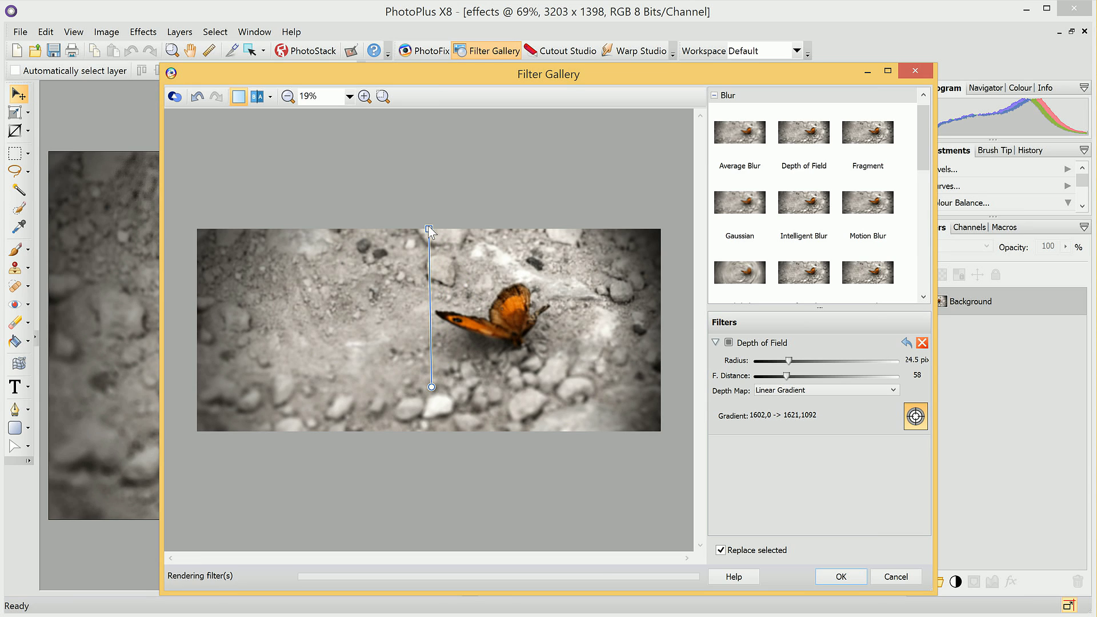
left_click_drag(430, 228, 508, 322)
left_click_drag(431, 387, 383, 360)
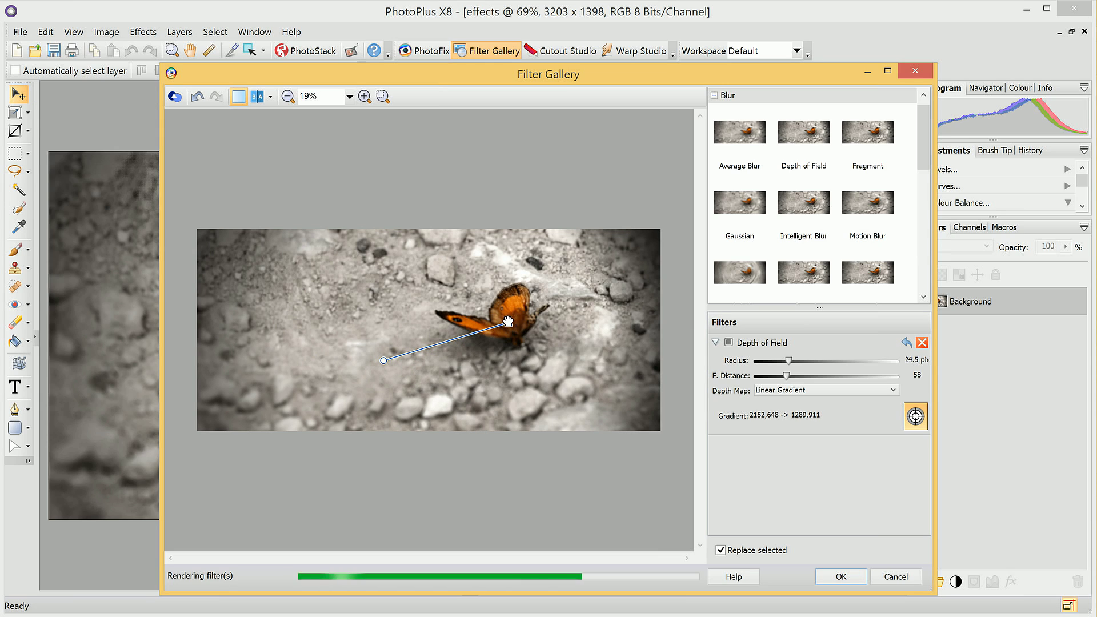
Adjust the gradient to extend past the butterfly's right wing and finish the path.
left_click_drag(509, 323, 475, 325)
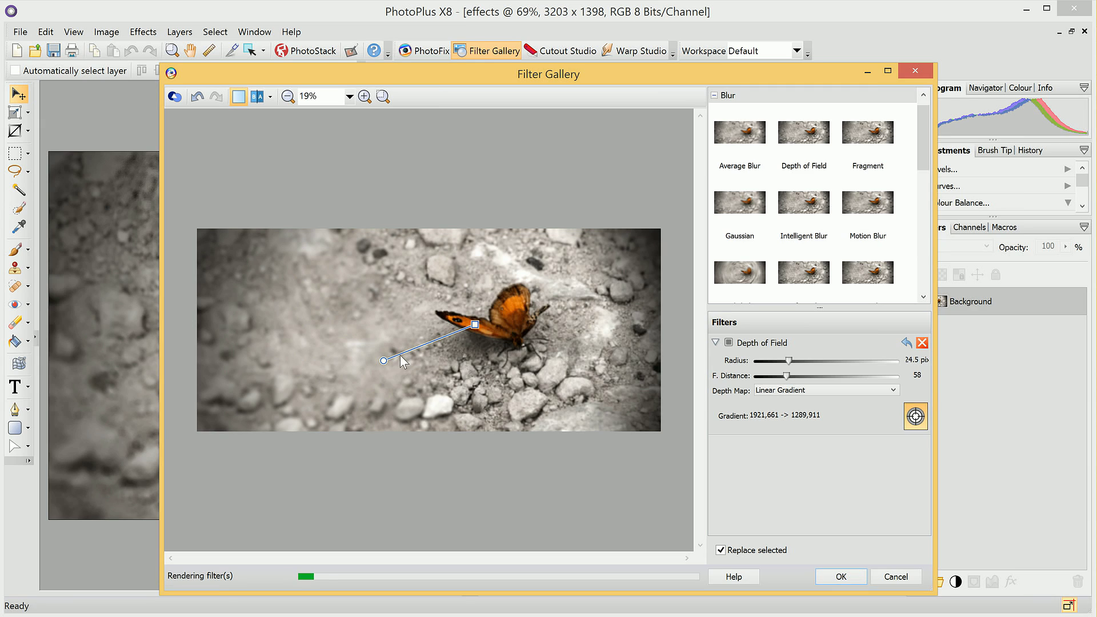
left_click_drag(384, 361, 311, 341)
left_click_drag(474, 324, 531, 314)
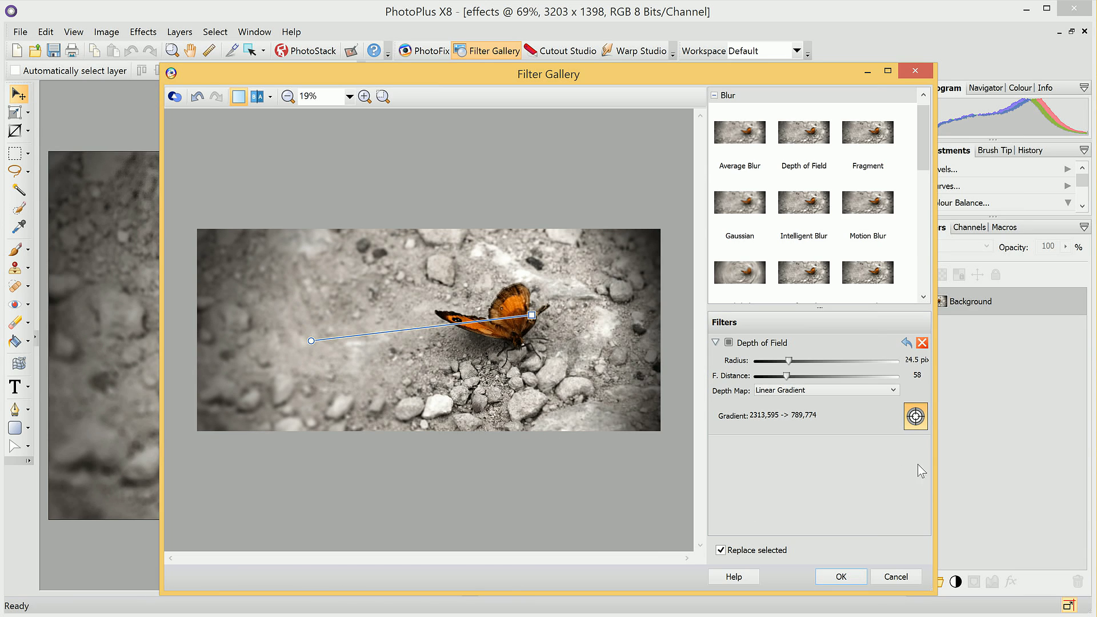
left_click(915, 416)
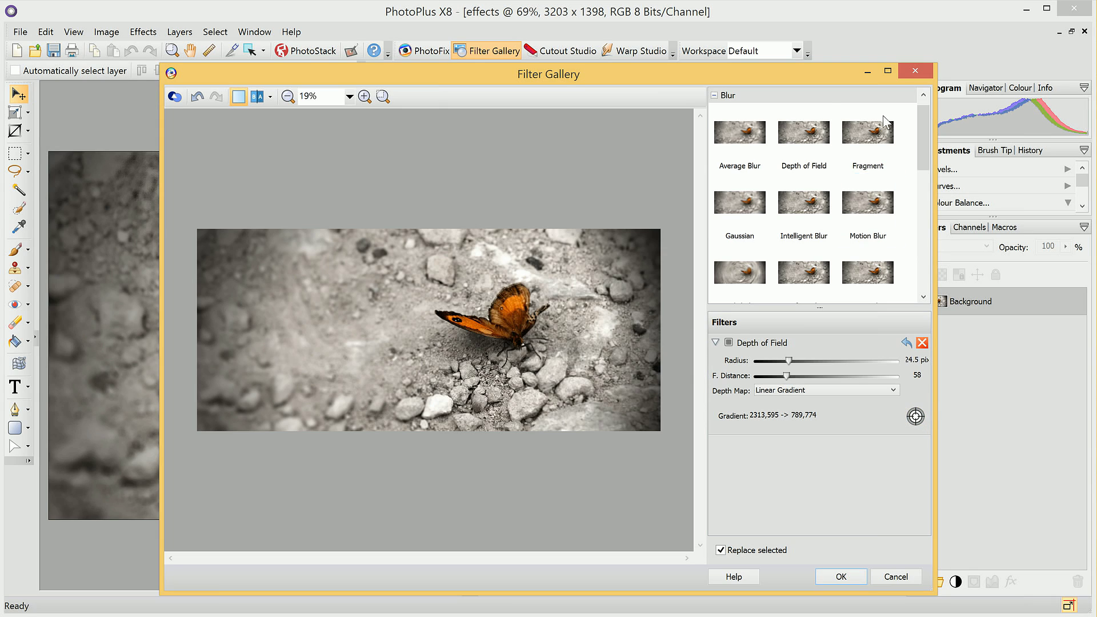
scroll(861, 208, "up", 1)
left_click(714, 110)
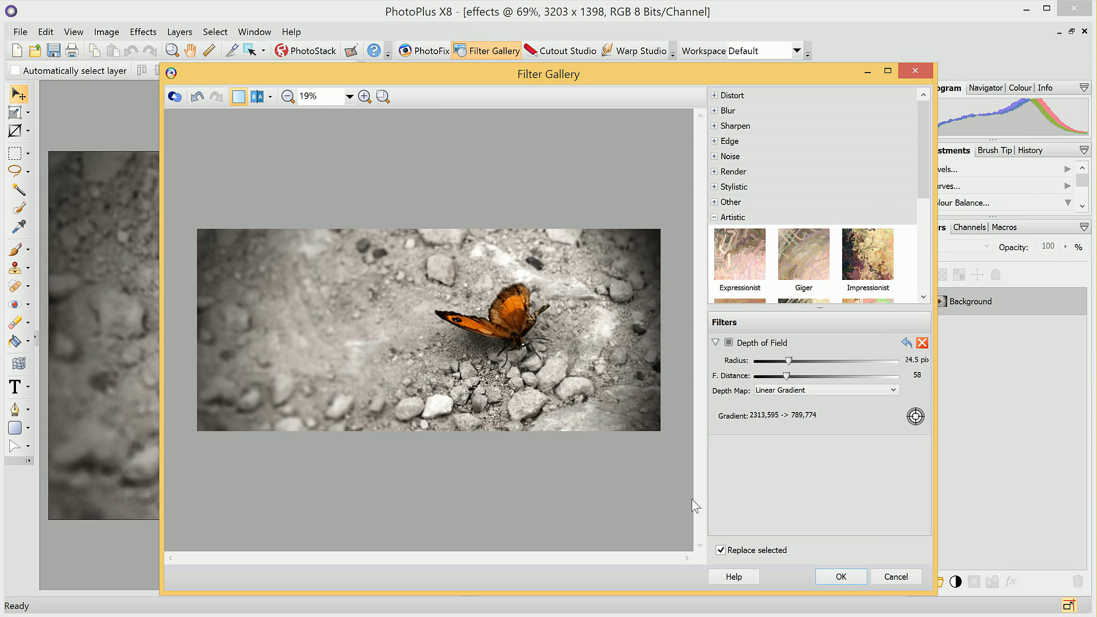
With Replace selected off, stack a Stylistic Comic Book filter over Depth of Field and apply both.
left_click(720, 550)
left_click(721, 187)
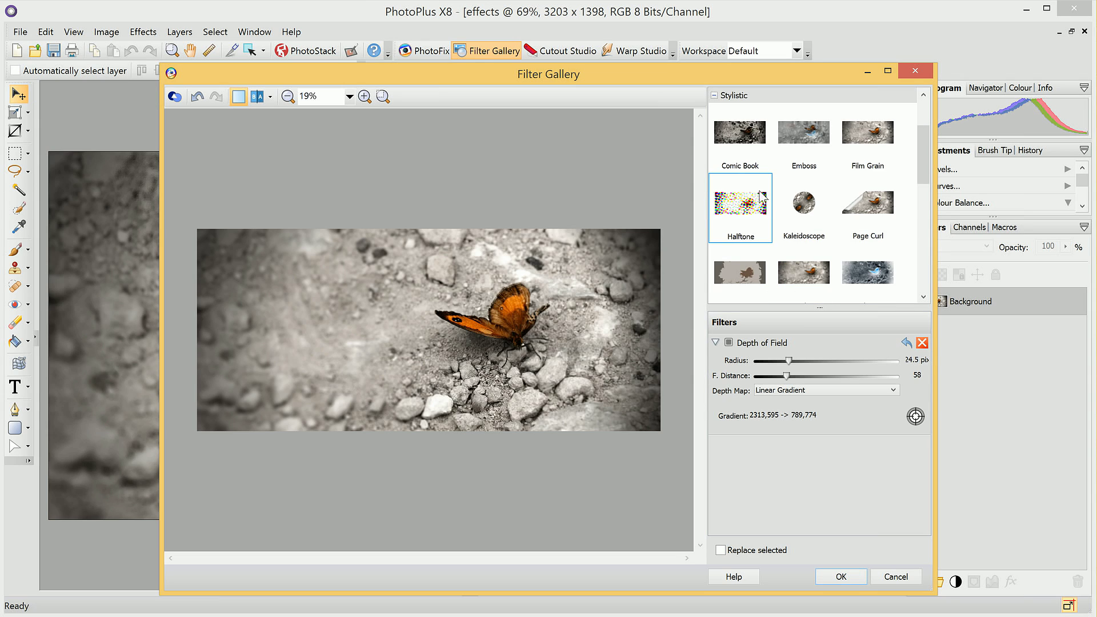
left_click(742, 138)
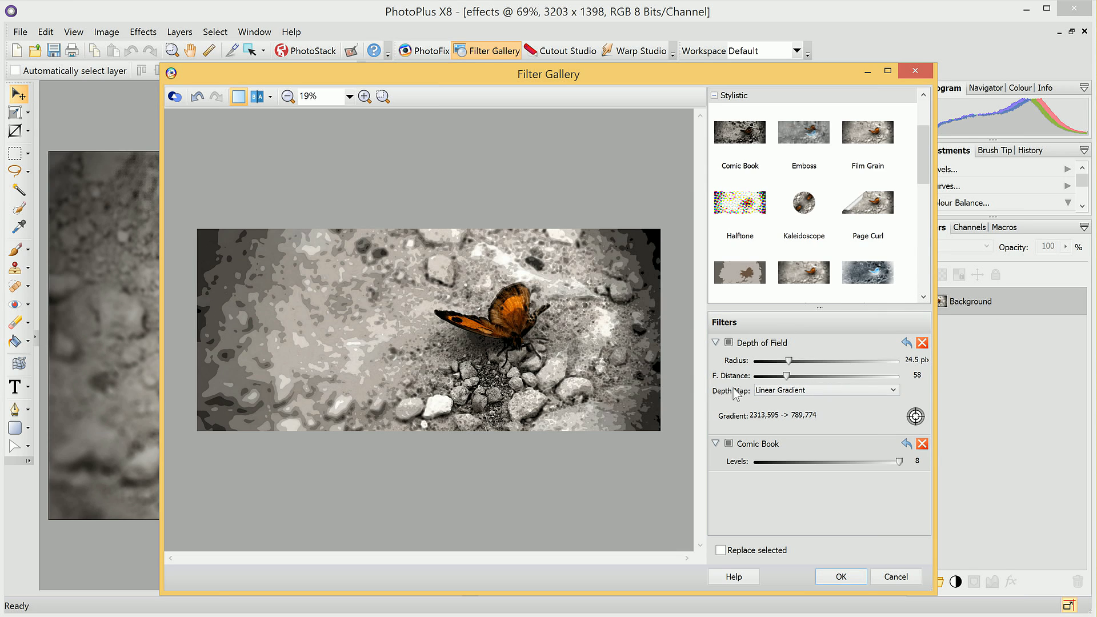
left_click(728, 343)
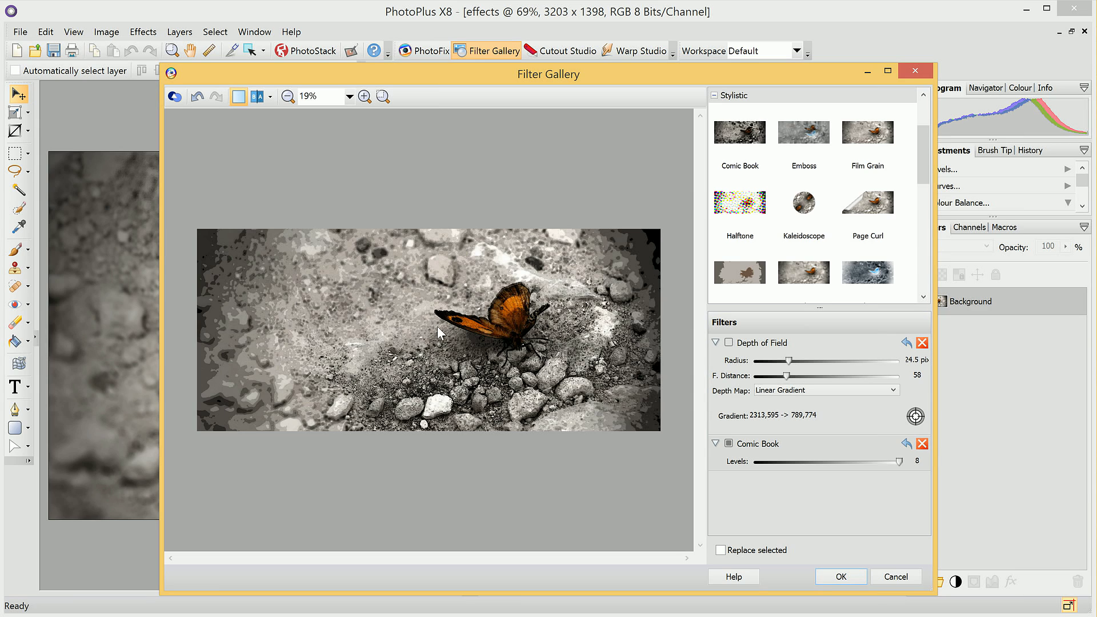
left_click(729, 343)
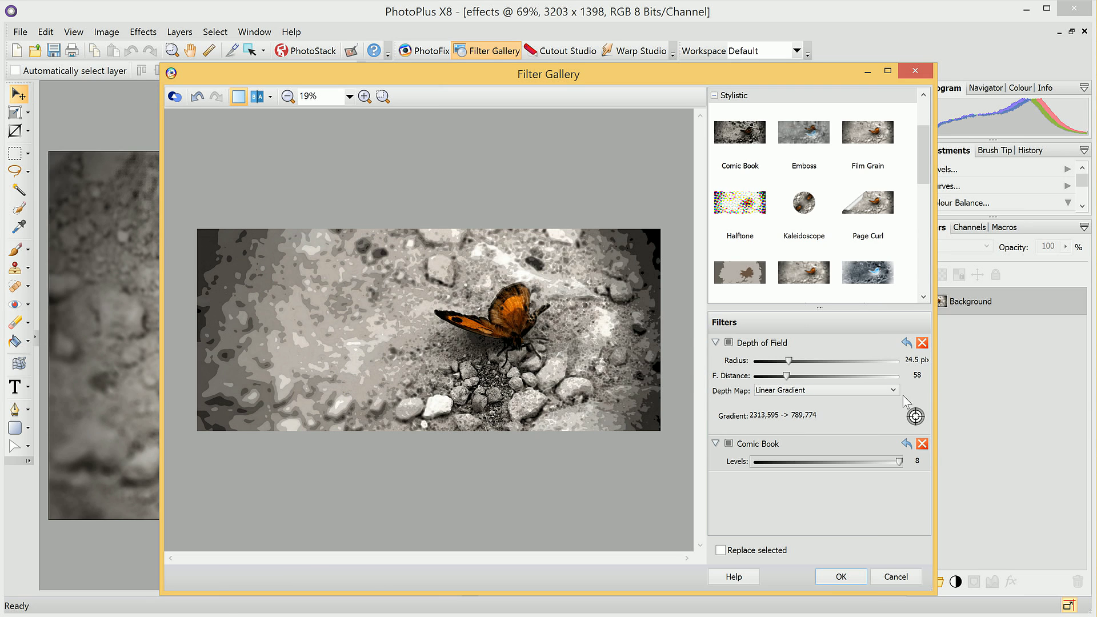
left_click(840, 577)
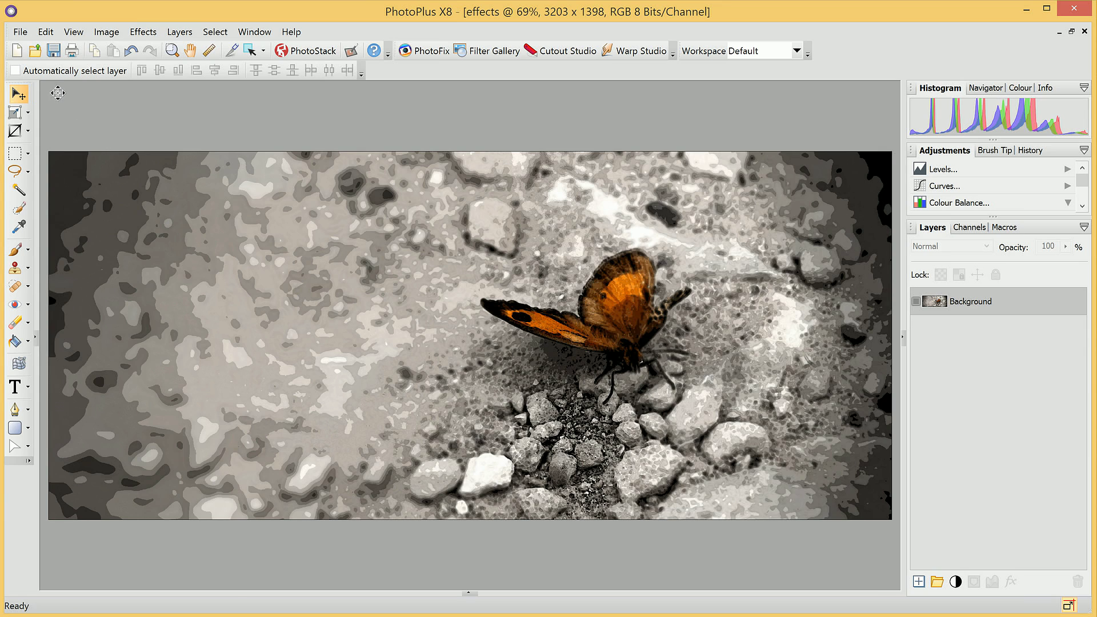
Undo the Filter Gallery effects from the Edit menu.
left_click(46, 32)
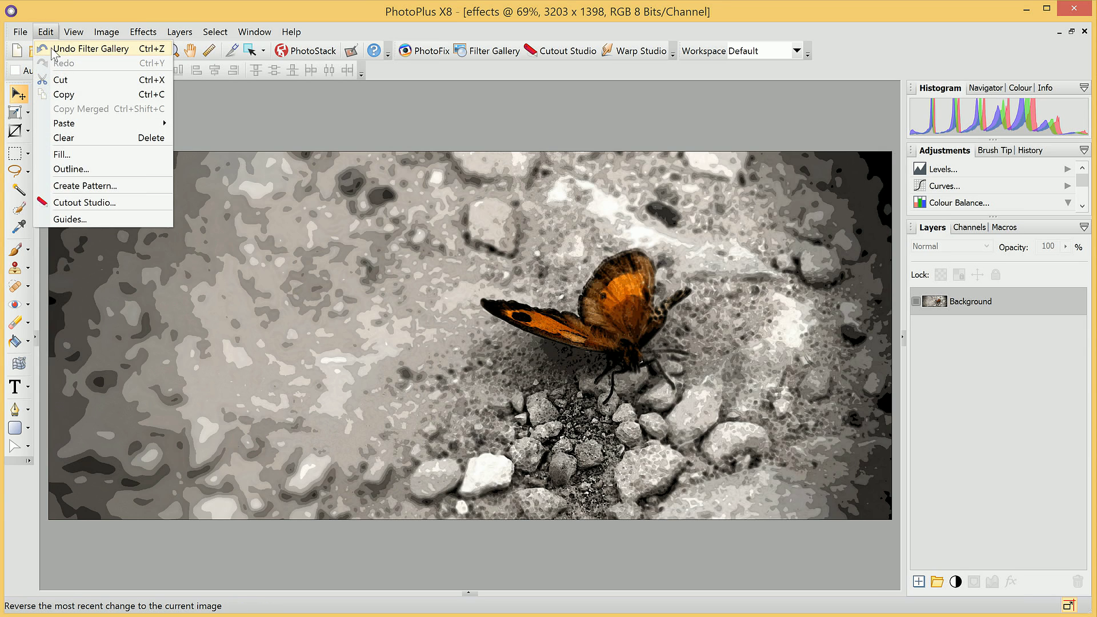
left_click(88, 51)
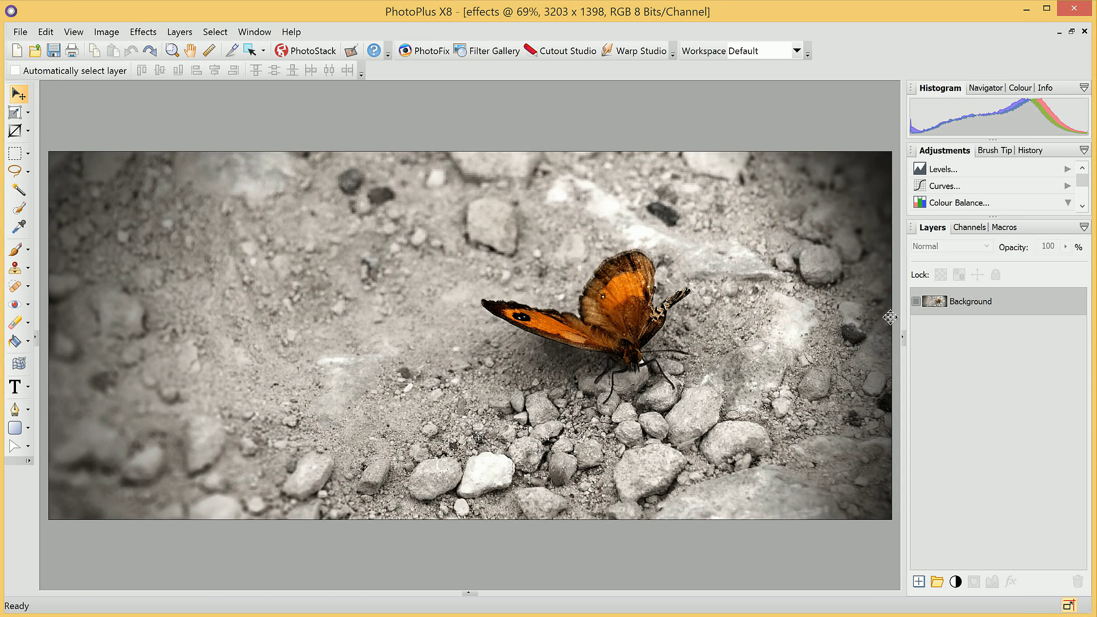
Duplicate the Background layer as Background Copy, then show the Effects > Blur submenu.
right_click(934, 304)
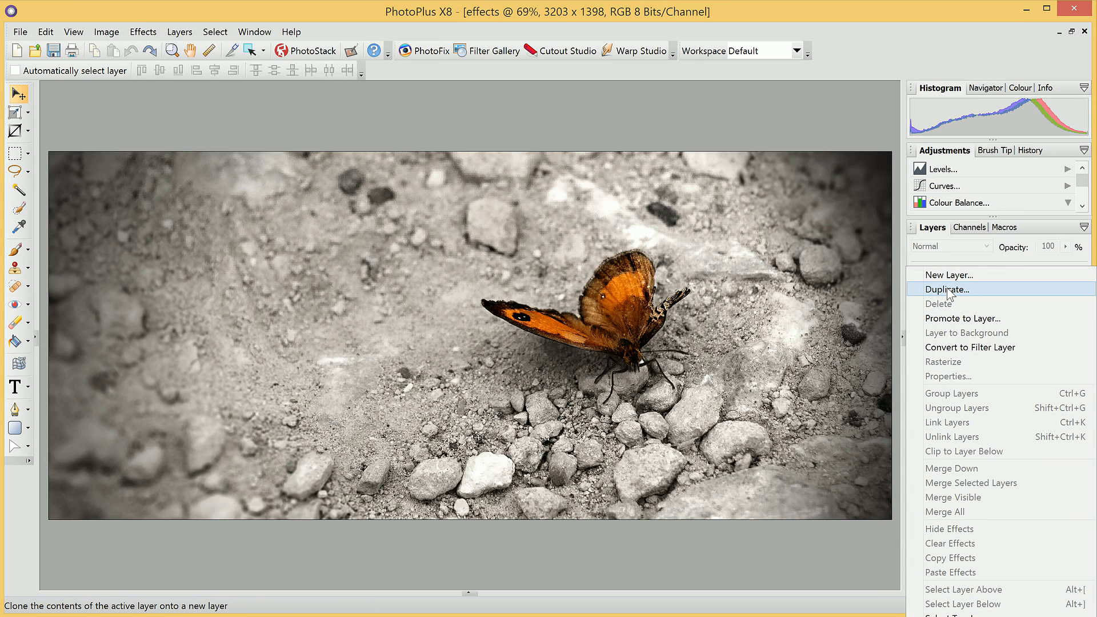
left_click(947, 290)
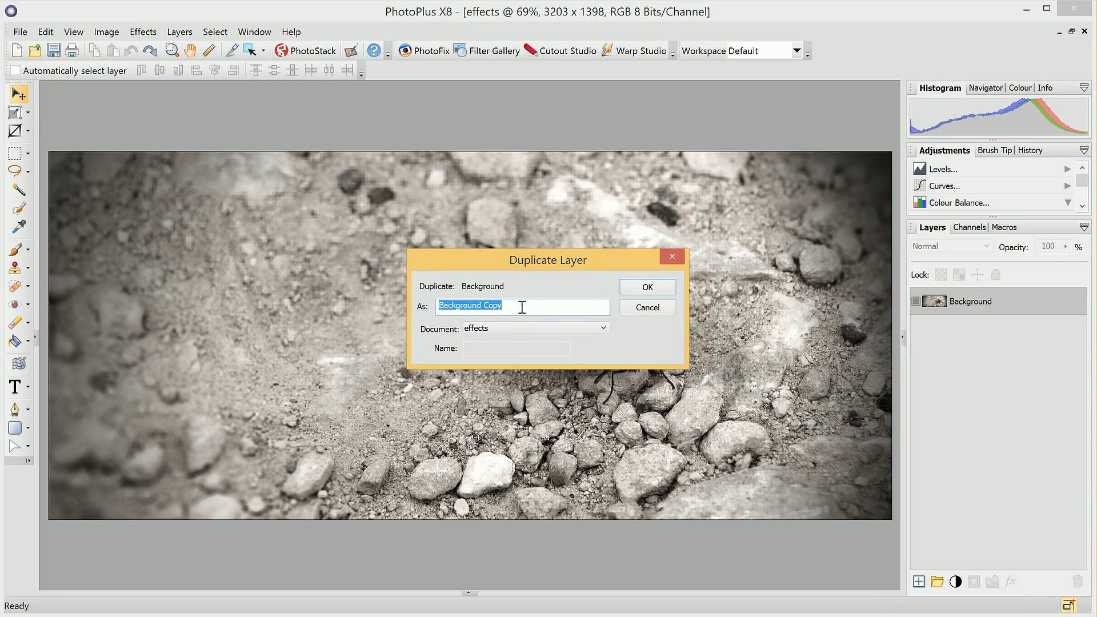
left_click(657, 289)
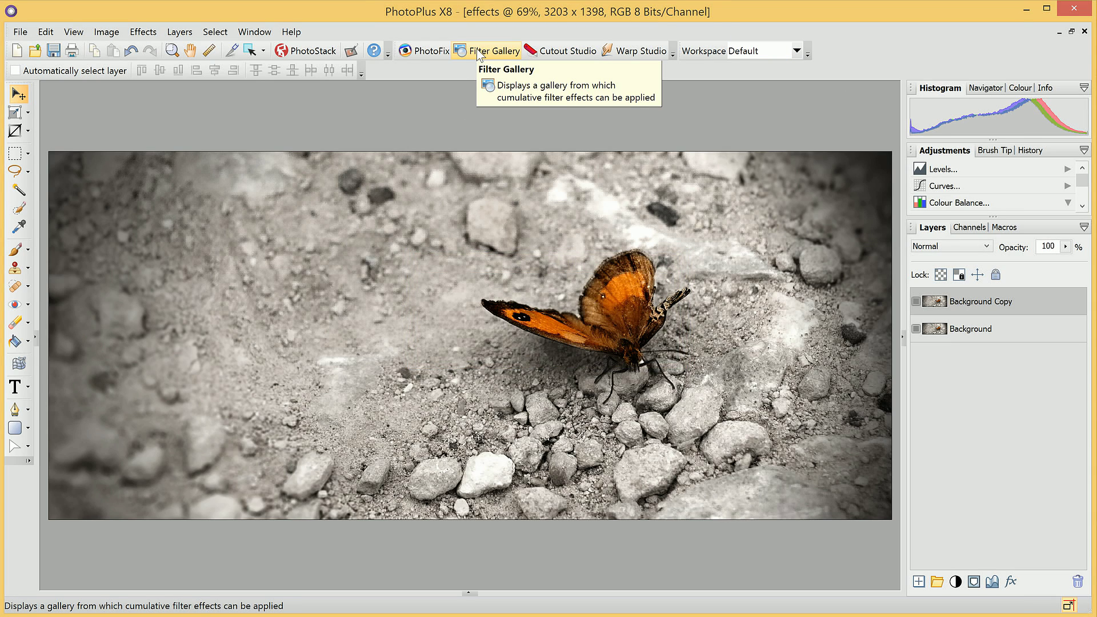
left_click(143, 36)
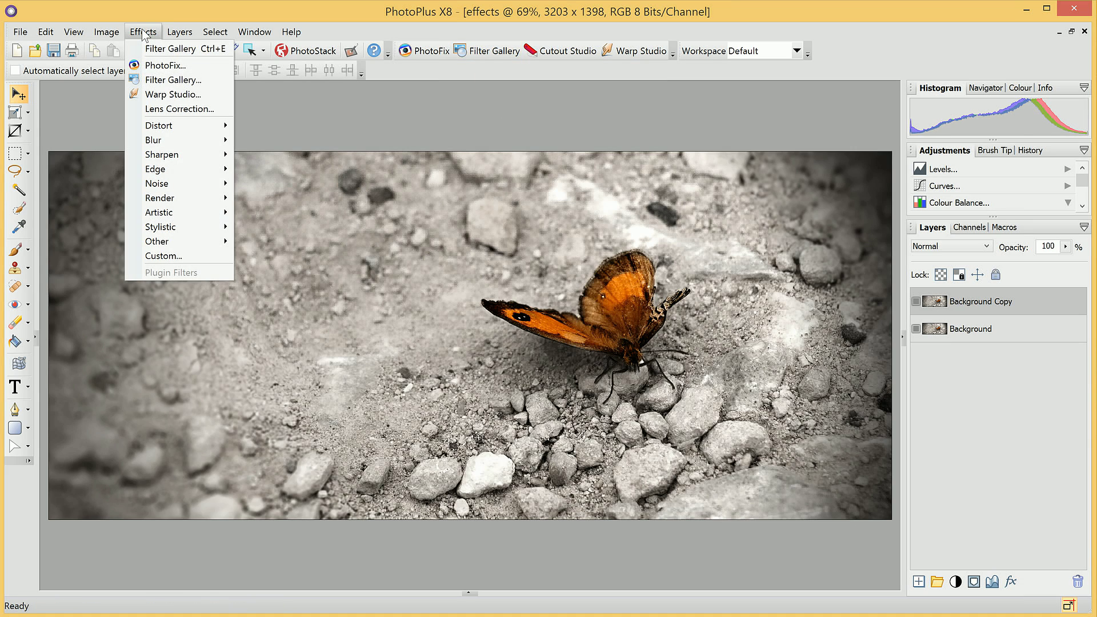
mouse_move(197, 140)
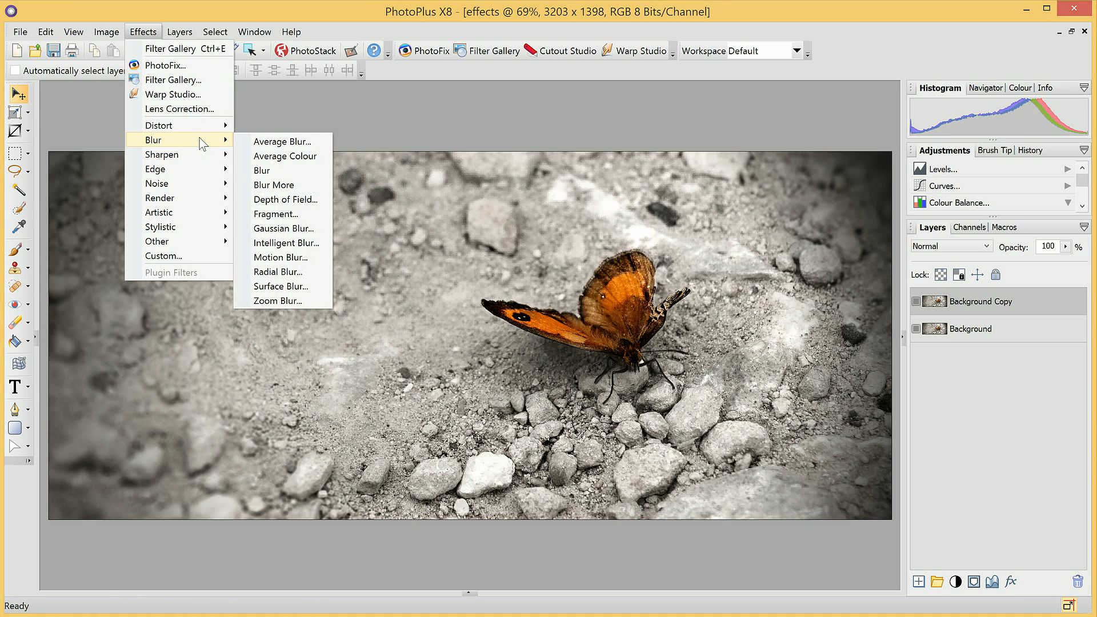
Open the Depth of Field blur and position and tilt the tilt-shift focus band across the butterfly.
left_click(287, 200)
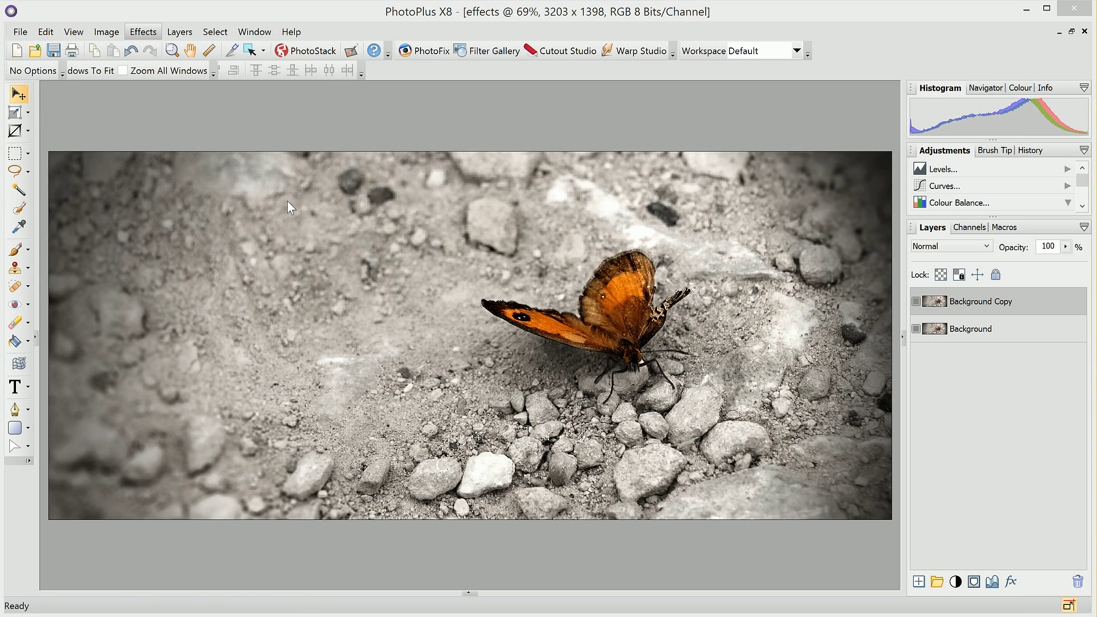
left_click_drag(790, 97, 950, 206)
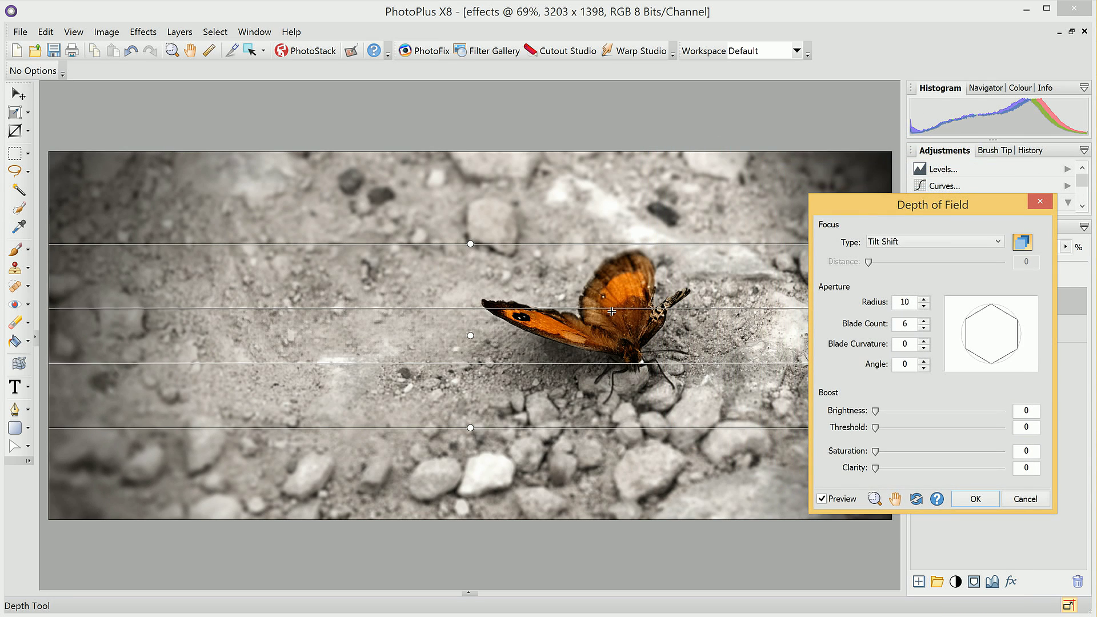
left_click_drag(493, 335, 664, 343)
left_click_drag(636, 202, 628, 174)
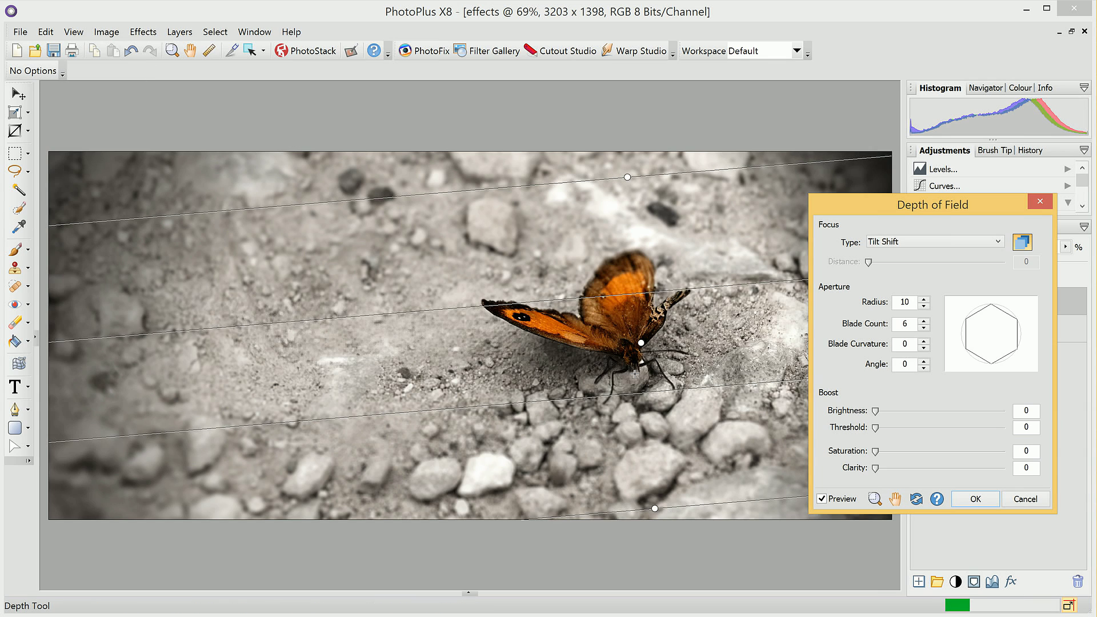
left_click_drag(604, 297, 604, 248)
left_click_drag(655, 505, 657, 521)
Set the blur radius to 20, narrow the sharp band, and apply the blur.
double_click(893, 300)
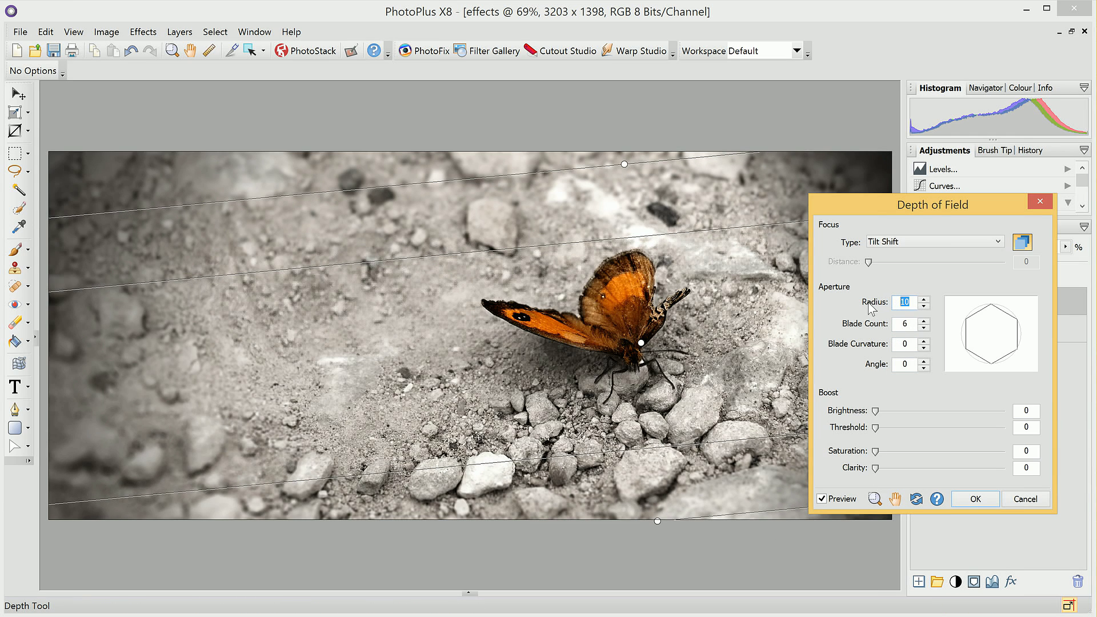
mouse_move(881, 205)
left_mouse_down()
mouse_move(825, 173)
mouse_move(882, 192)
left_mouse_up()
type("20")
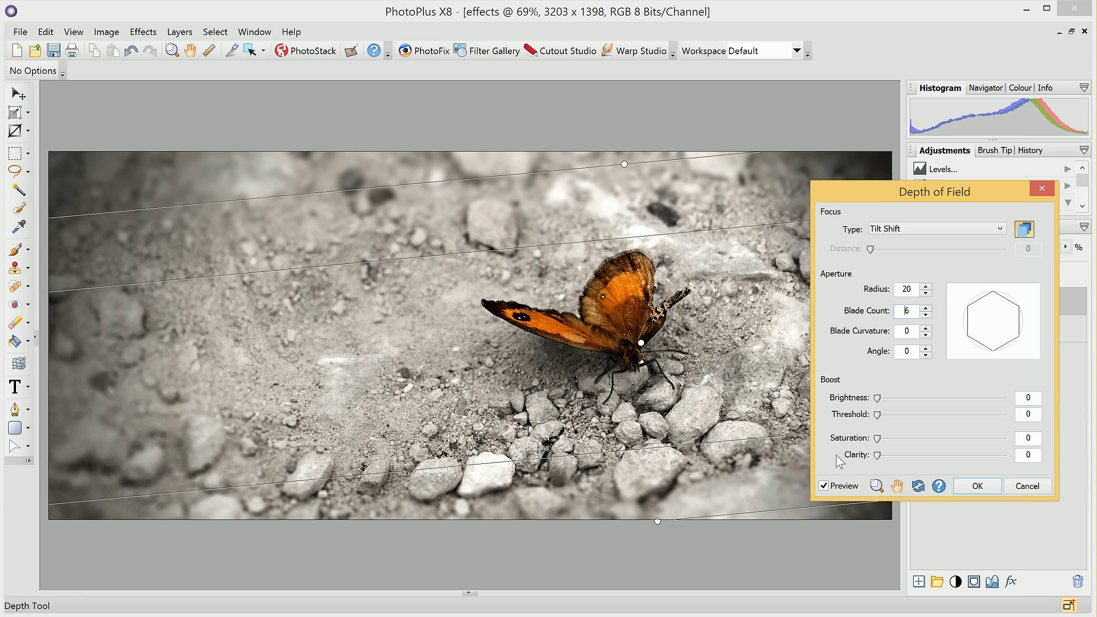
left_click_drag(647, 446, 653, 415)
left_click_drag(735, 451, 725, 436)
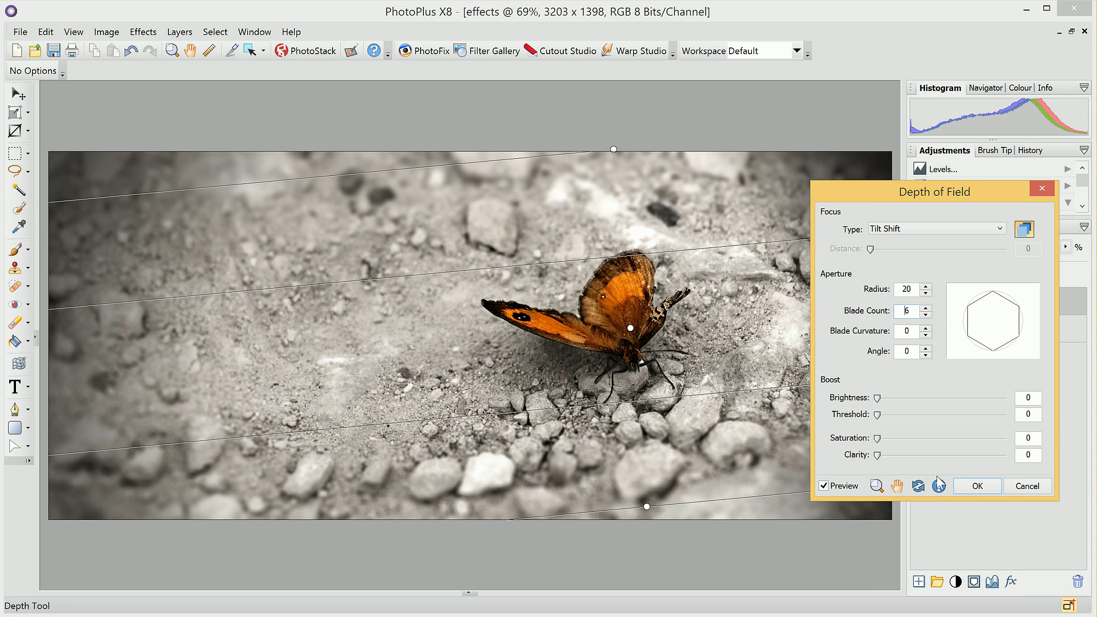
left_click(972, 486)
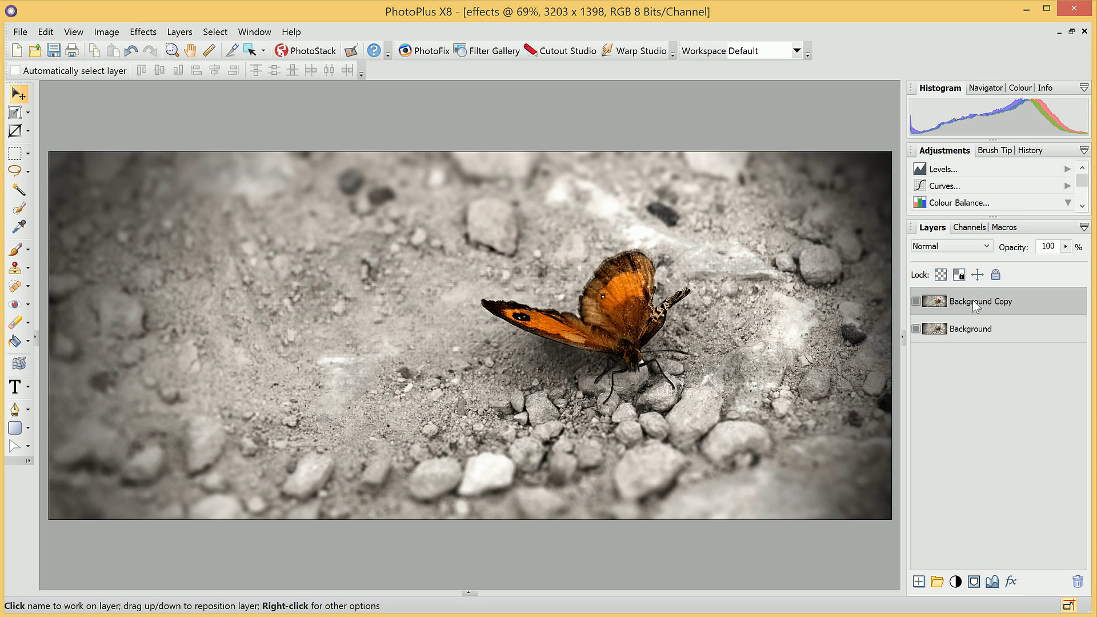
left_click(914, 301)
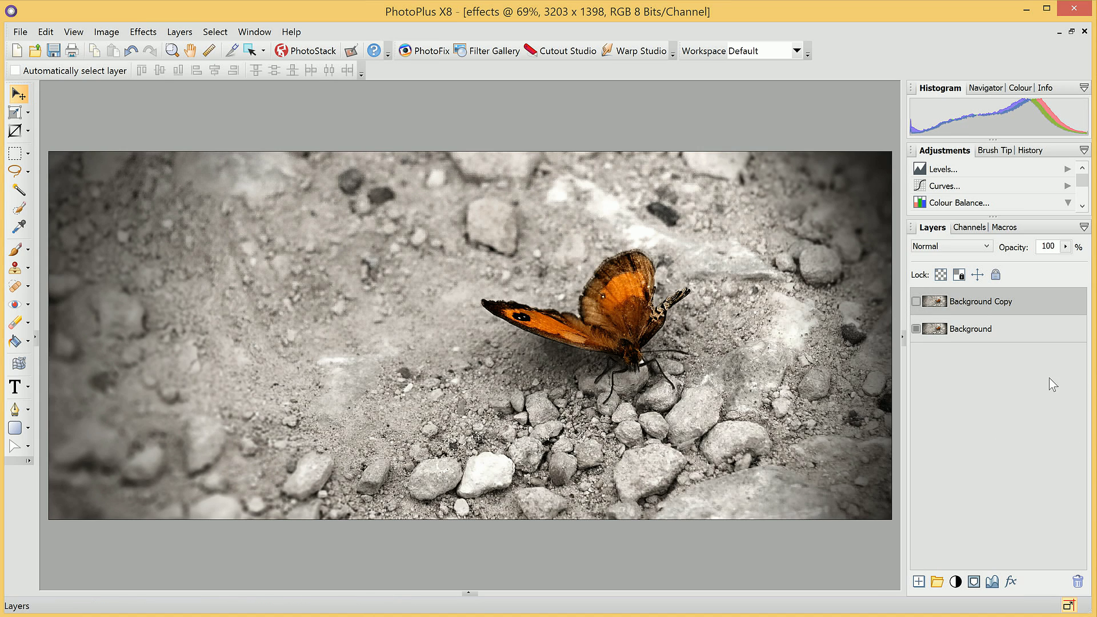
left_click(999, 329)
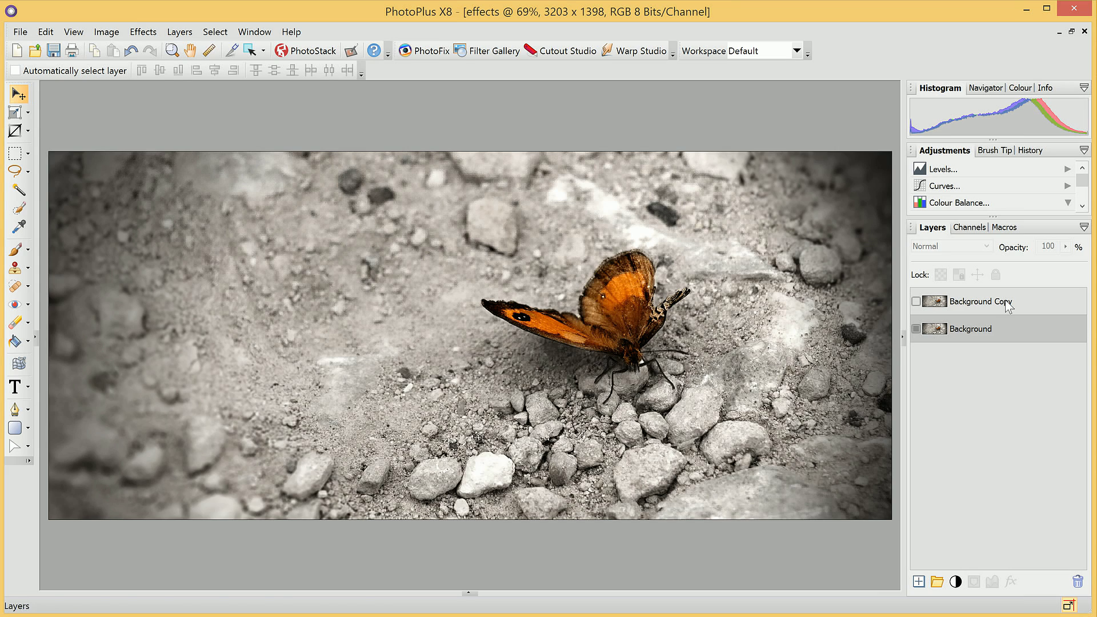
left_click(957, 303)
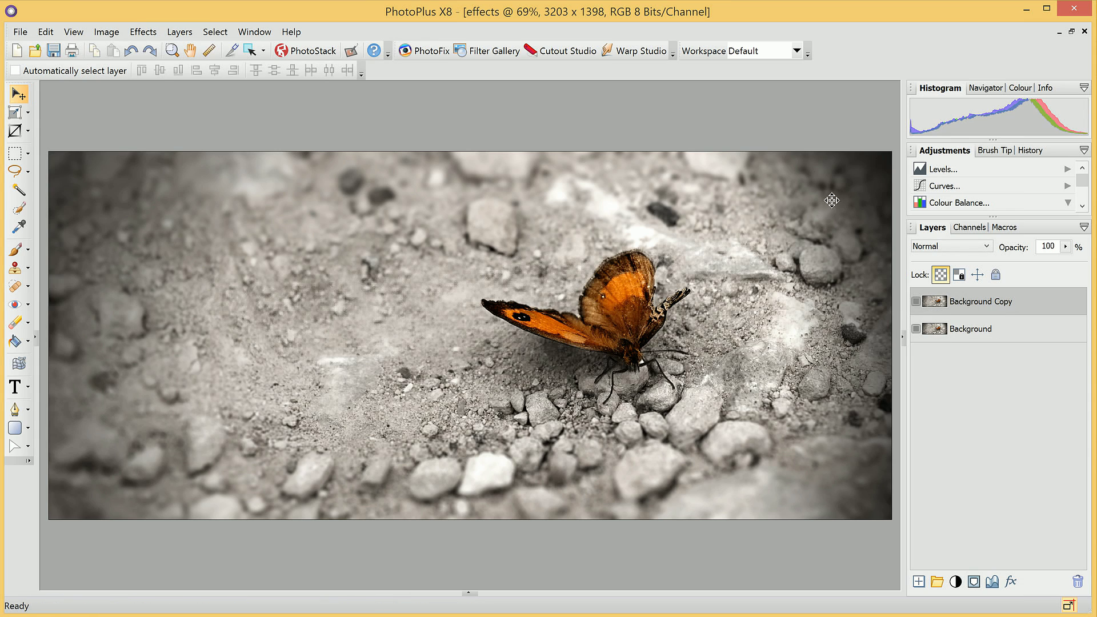
left_click(490, 49)
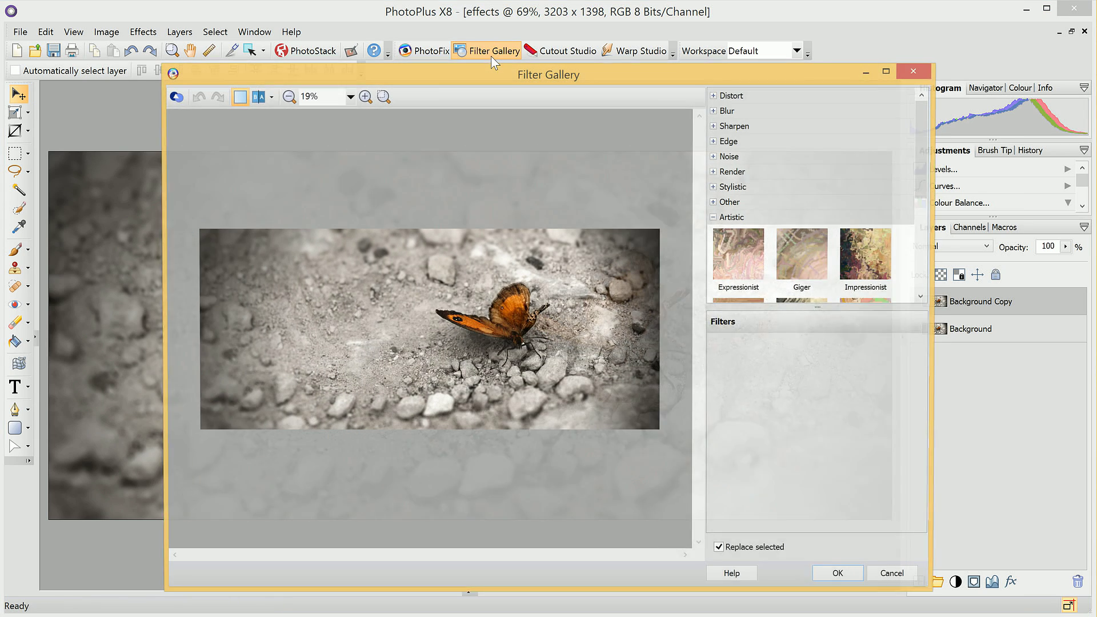
Add the Stylistic Comic Book filter at 8 levels and apply it to Background Copy.
left_click(718, 189)
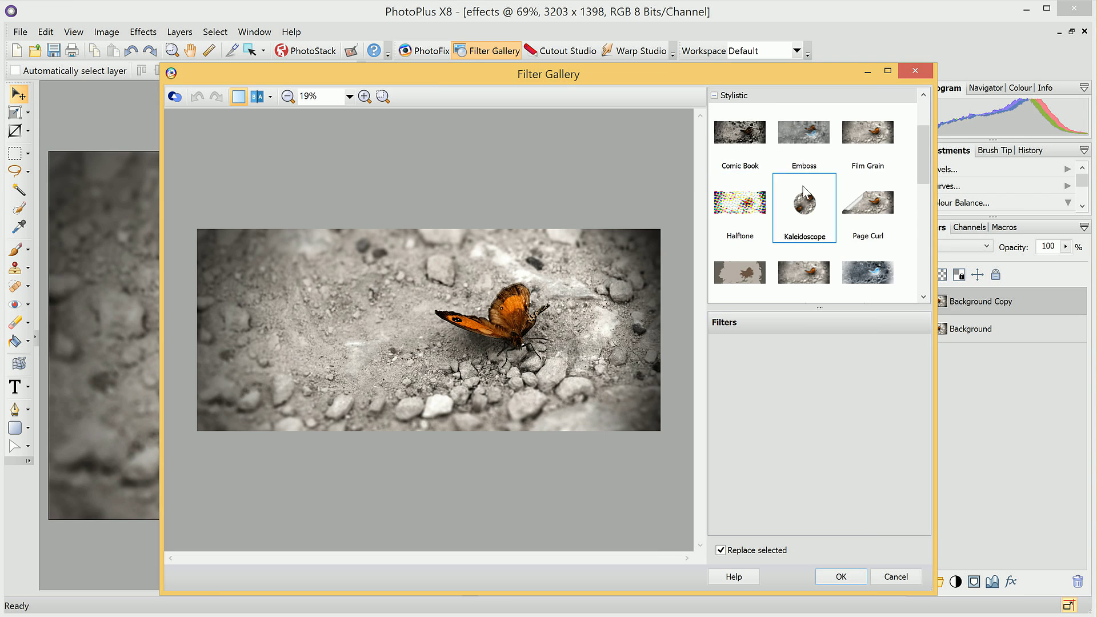
left_click(741, 133)
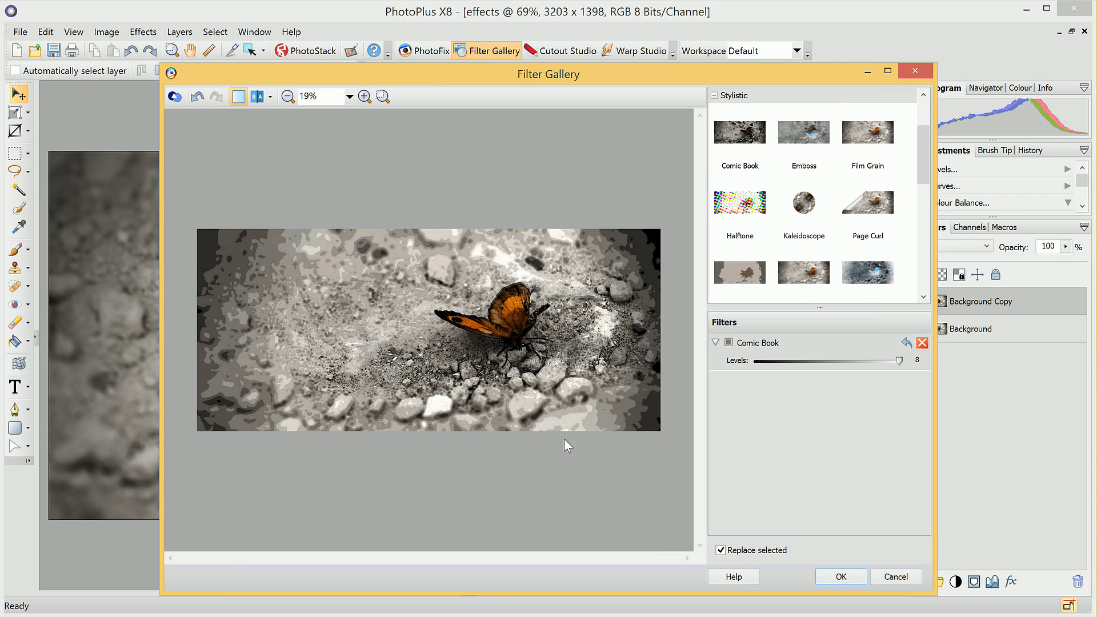
left_click(854, 579)
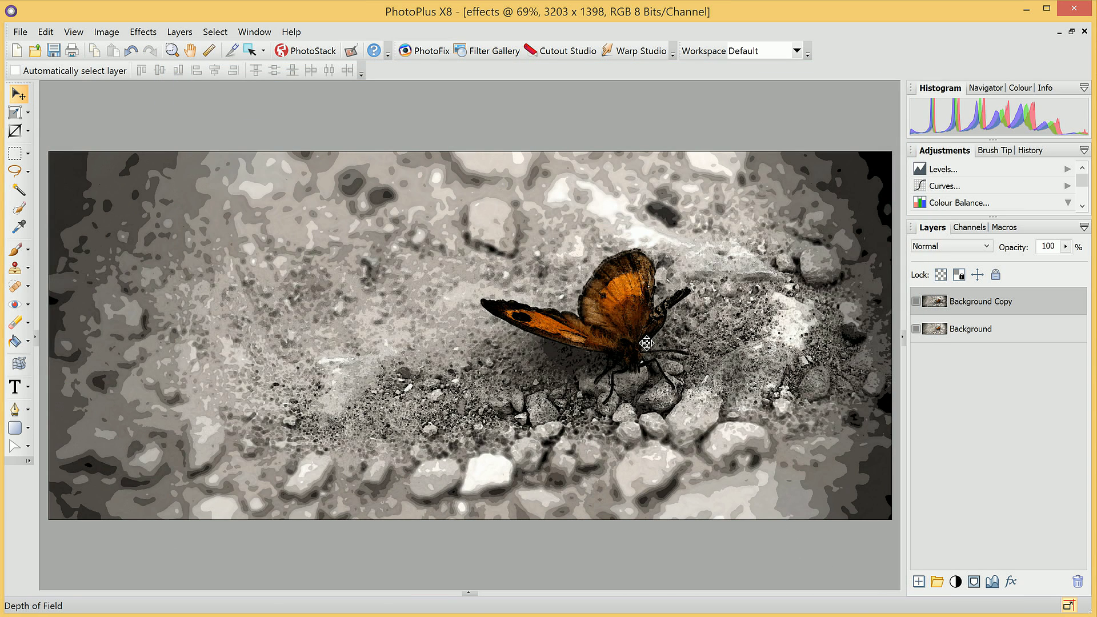
Toggle Background Copy's visibility off and on to compare, then show the Effects > Blur submenu.
left_click(914, 301)
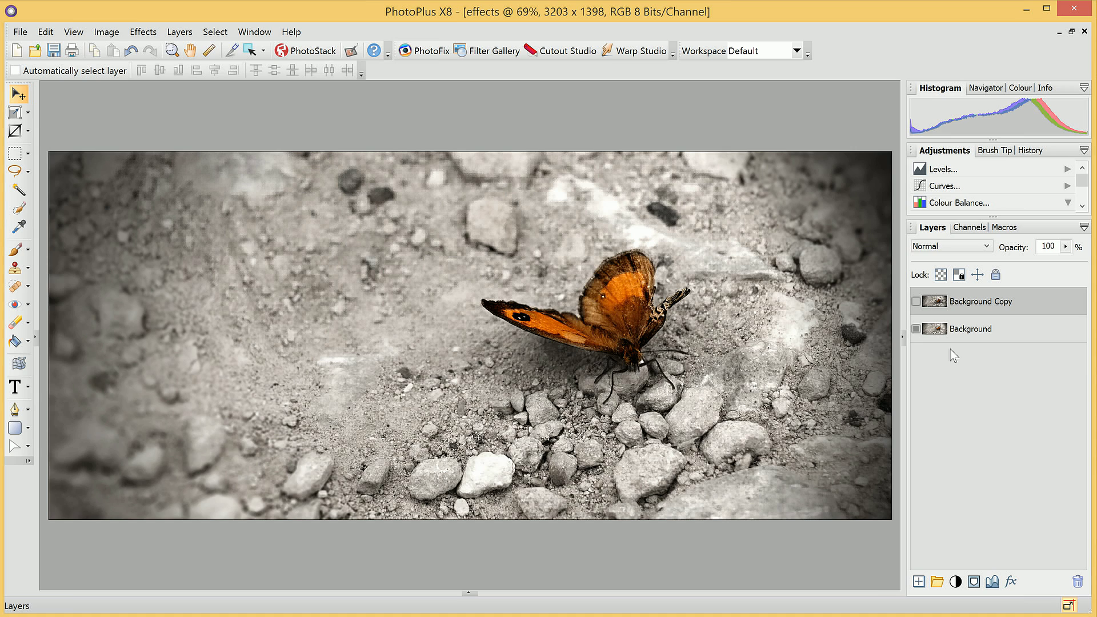
left_click(915, 301)
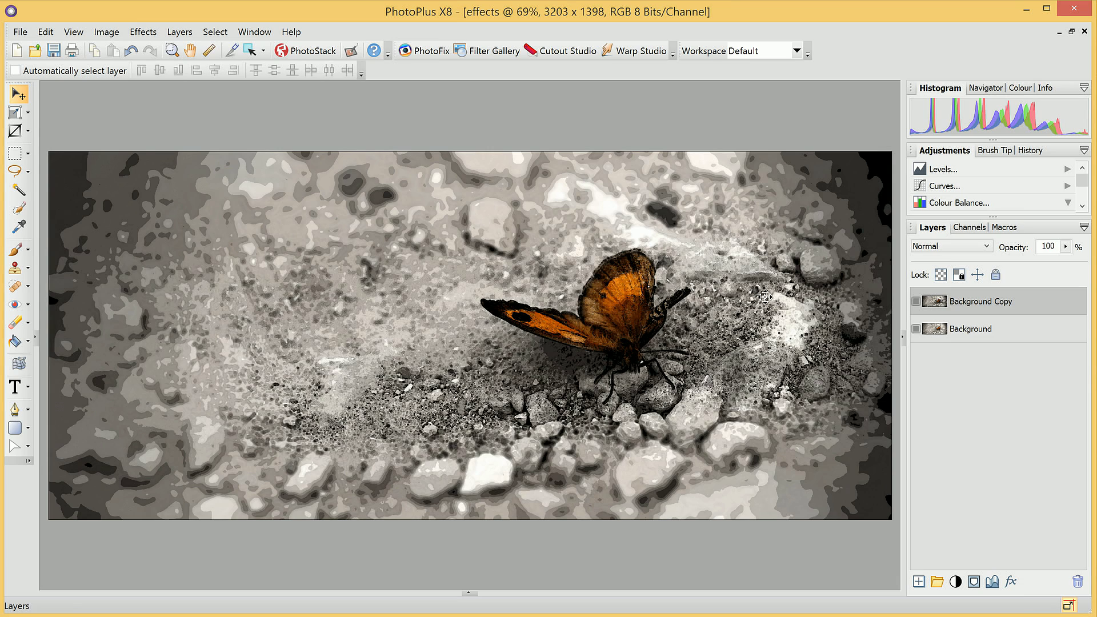
left_click(142, 31)
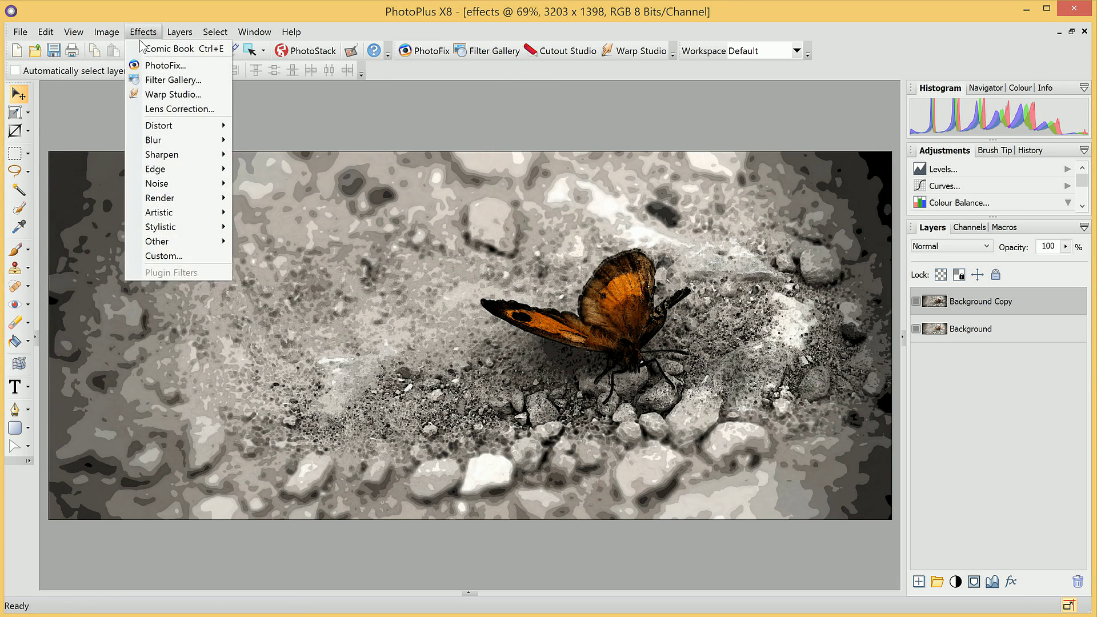
mouse_move(180, 217)
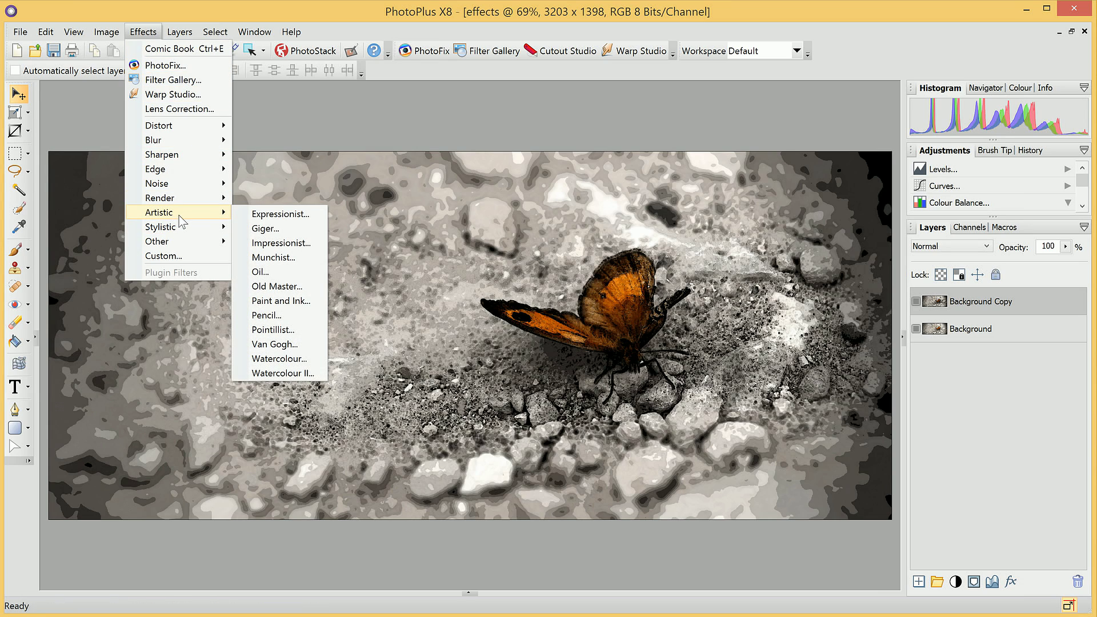
mouse_move(212, 148)
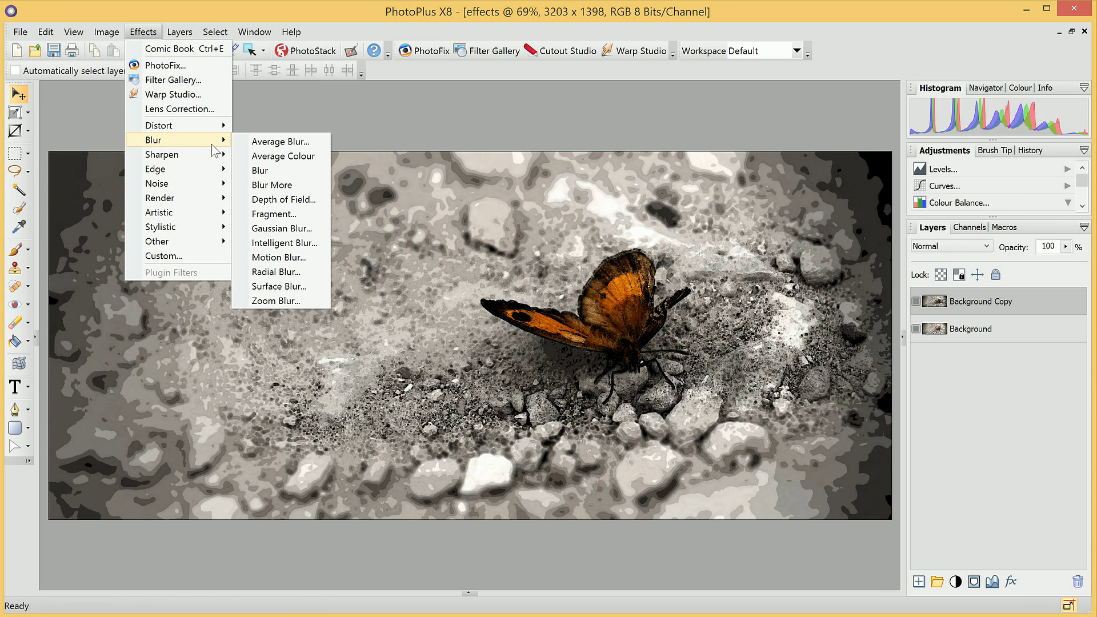